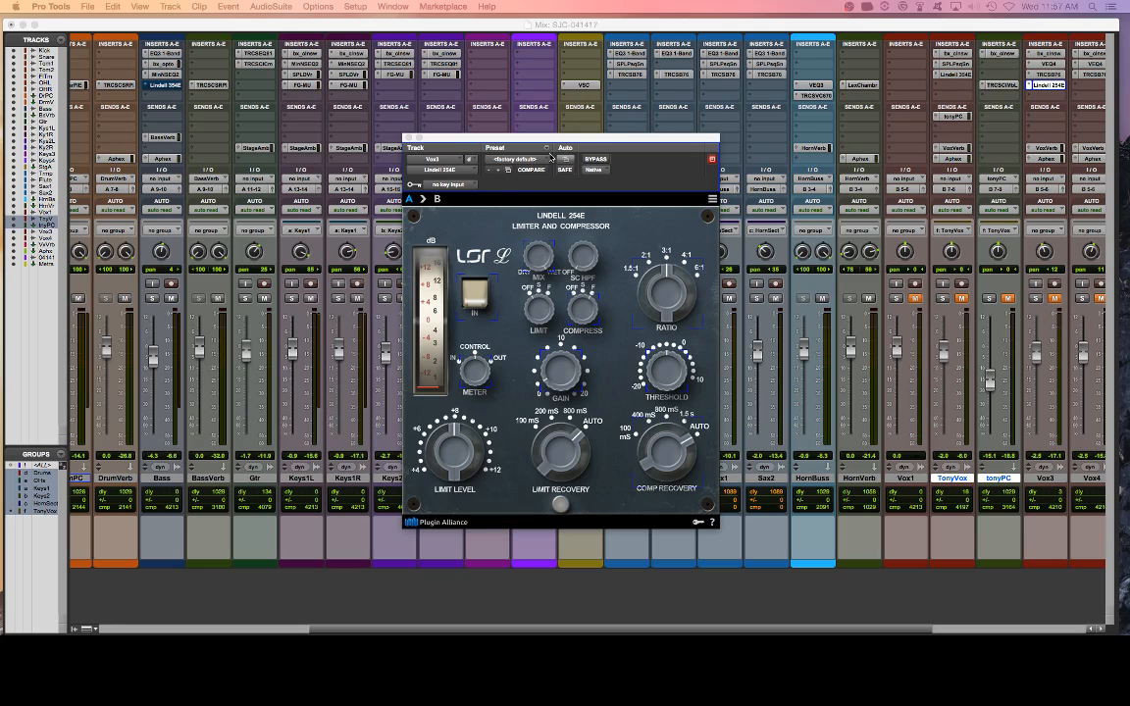
Step: Bypass the Lindell 254E compressor on the Vox3 track and close its plug-in window
{"action": "left_click", "coordinate": [540, 146]}
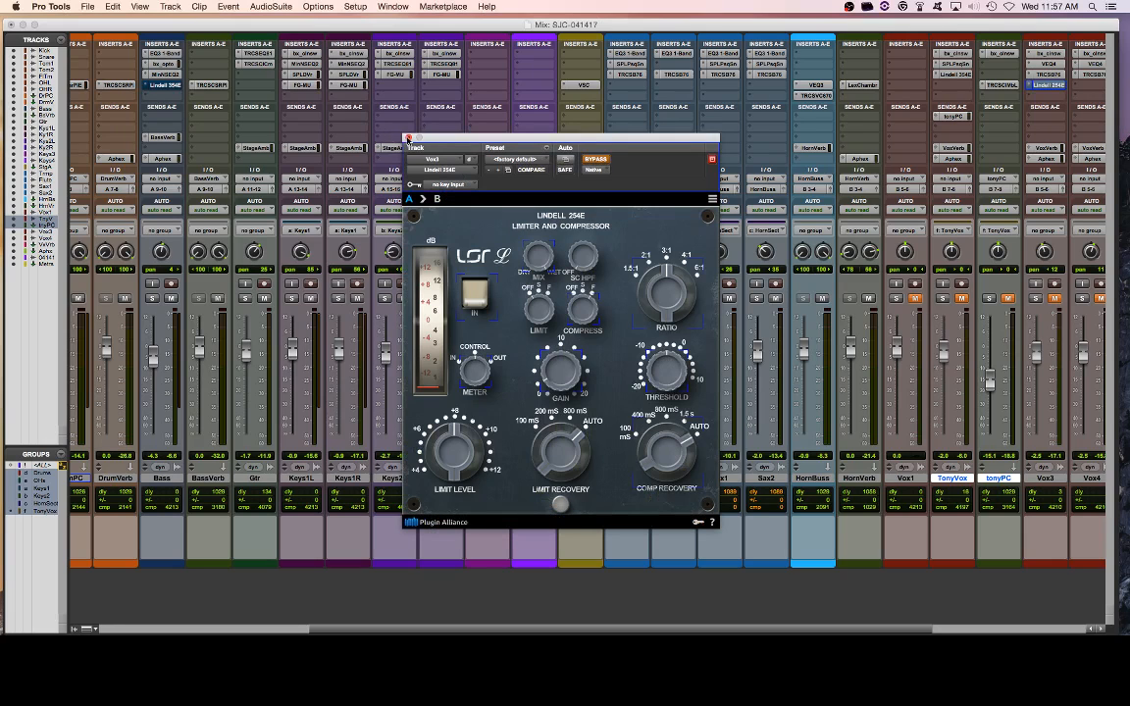
{"action": "left_click", "coordinate": [408, 138]}
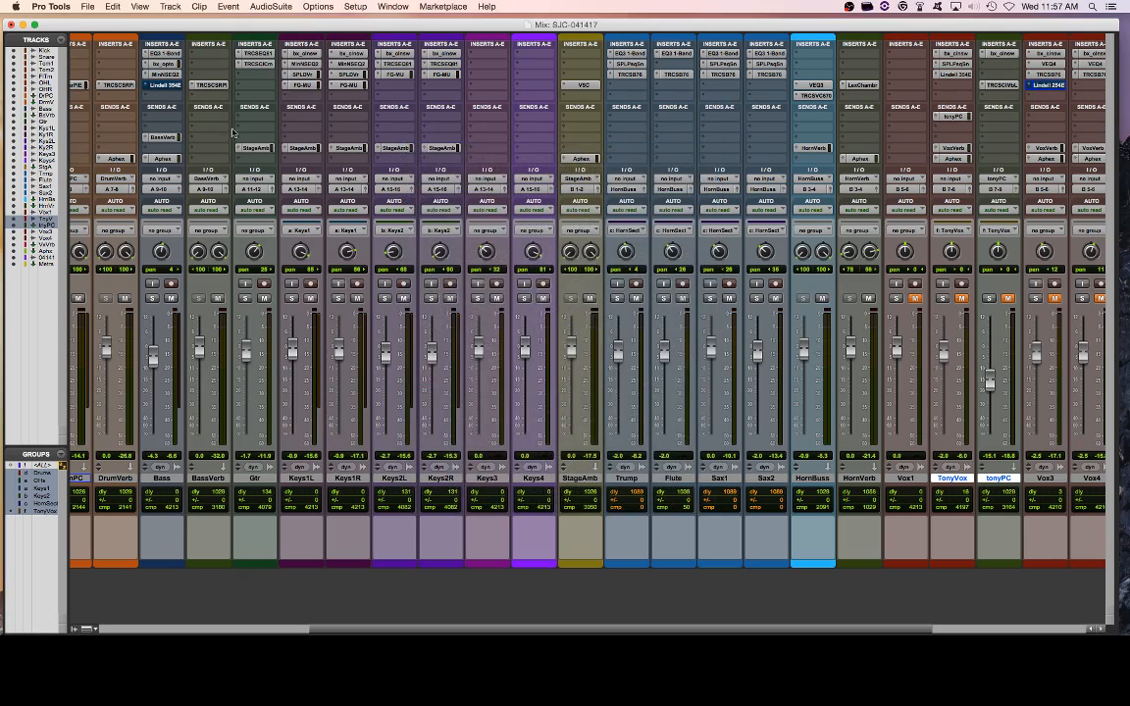
Step: Open the Lindell 354E multiband compressor on the Bass track and reposition its window so the whole interface fits on screen
{"action": "left_click", "coordinate": [163, 85]}
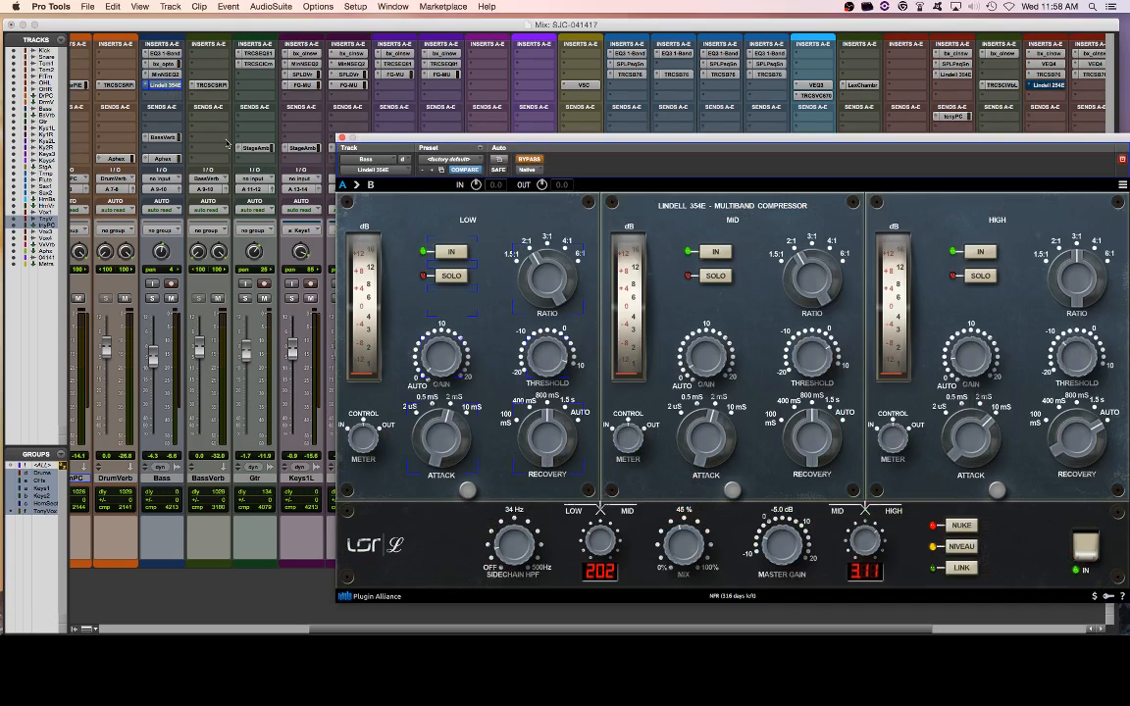
{"action": "left_click_drag", "start_coordinate": [493, 141], "coordinate": [350, 138]}
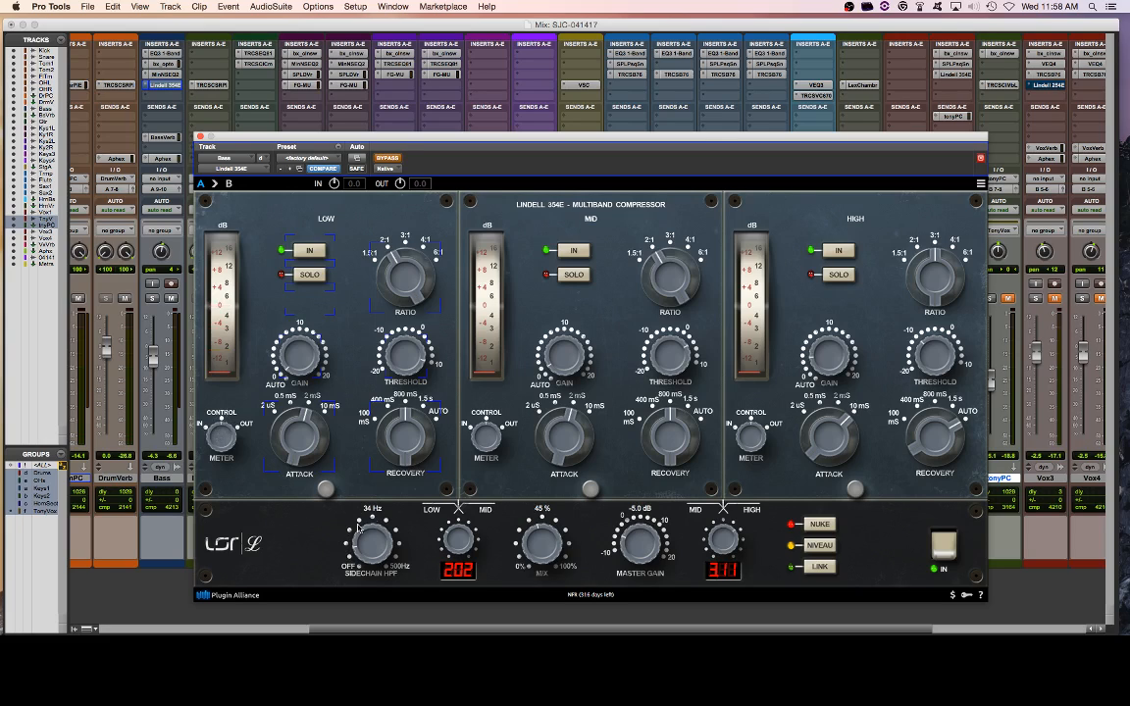
Step: Adjust the Bass compressor's mid/high crossover frequency to 3.14
{"action": "scroll", "coordinate": [358, 538], "scroll_direction": "up", "scroll_amount": 3}
{"action": "scroll", "coordinate": [358, 546], "scroll_direction": "down", "scroll_amount": 3}
{"action": "scroll", "coordinate": [454, 534], "scroll_direction": "up", "scroll_amount": 3}
{"action": "scroll", "coordinate": [454, 534], "scroll_direction": "up", "scroll_amount": 2}
{"action": "scroll", "coordinate": [454, 535], "scroll_direction": "down", "scroll_amount": 5}
{"action": "scroll", "coordinate": [723, 539], "scroll_direction": "up", "scroll_amount": 1}
Step: Try out the Link, Niveau, Nuke and In switches of the Bass track's multiband compressor
{"action": "left_click", "coordinate": [820, 569]}
{"action": "left_click", "coordinate": [820, 569]}
{"action": "left_click", "coordinate": [820, 547]}
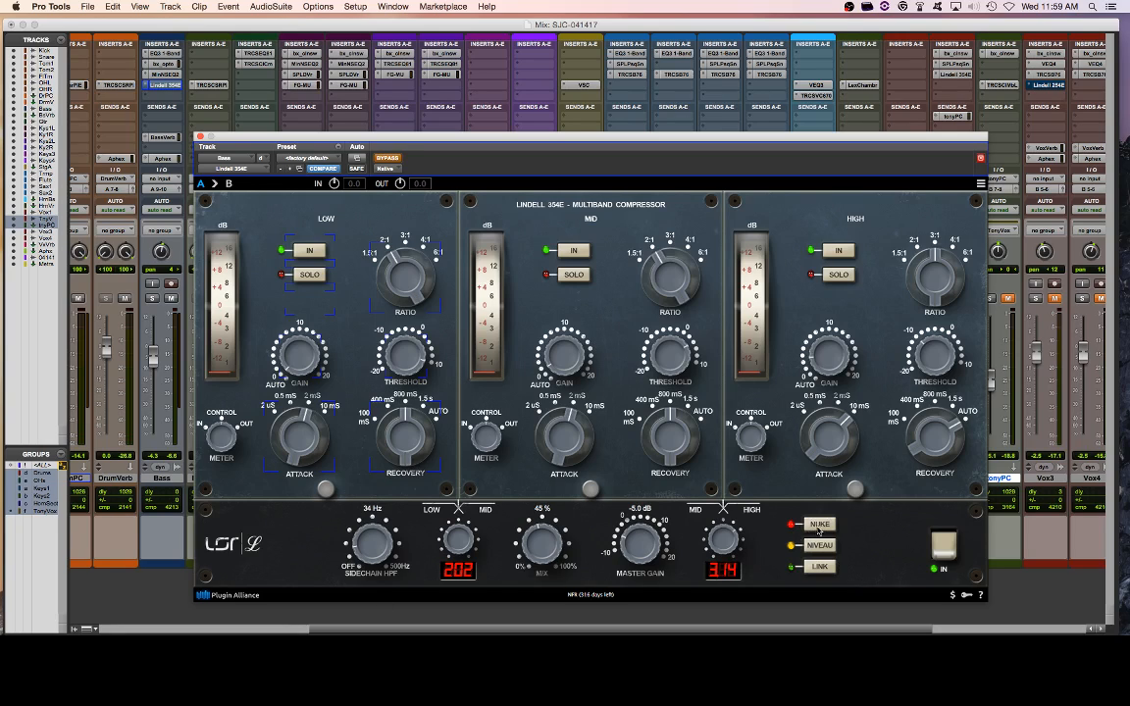
{"action": "left_click", "coordinate": [820, 526]}
{"action": "left_click", "coordinate": [943, 553]}
{"action": "left_click", "coordinate": [944, 551]}
Step: Compare the compressor's settings slot B with slot A and check the input and output level controls
{"action": "left_click", "coordinate": [228, 183]}
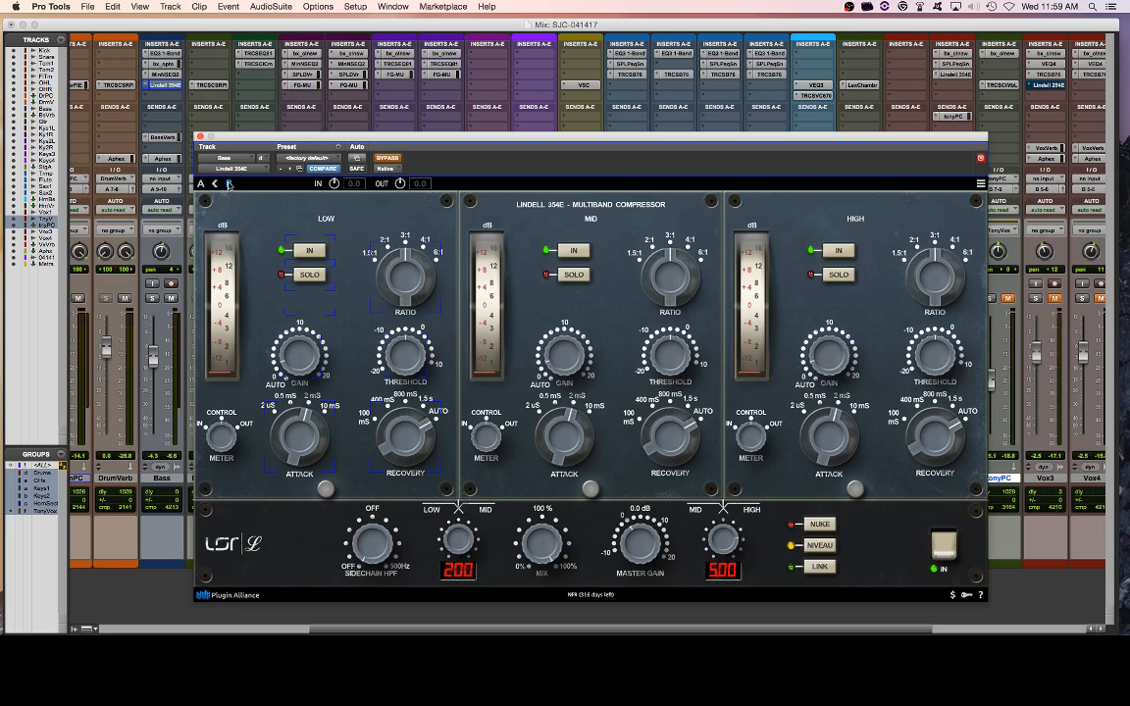
{"action": "left_click", "coordinate": [200, 184]}
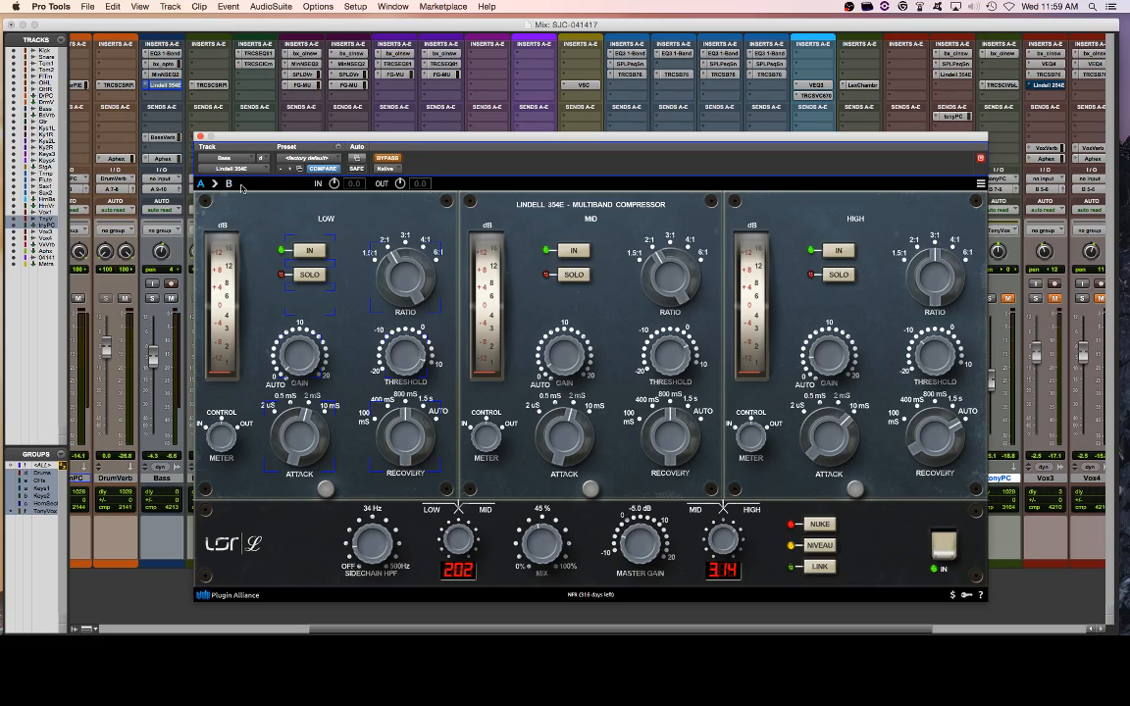
{"action": "left_click", "coordinate": [351, 184]}
{"action": "key", "text": "Tab"}
Step: Look through the plug-in's Calibration, Oversampling and UI Zoom options without changing any of them
{"action": "left_click", "coordinate": [980, 183]}
{"action": "mouse_move", "coordinate": [991, 217]}
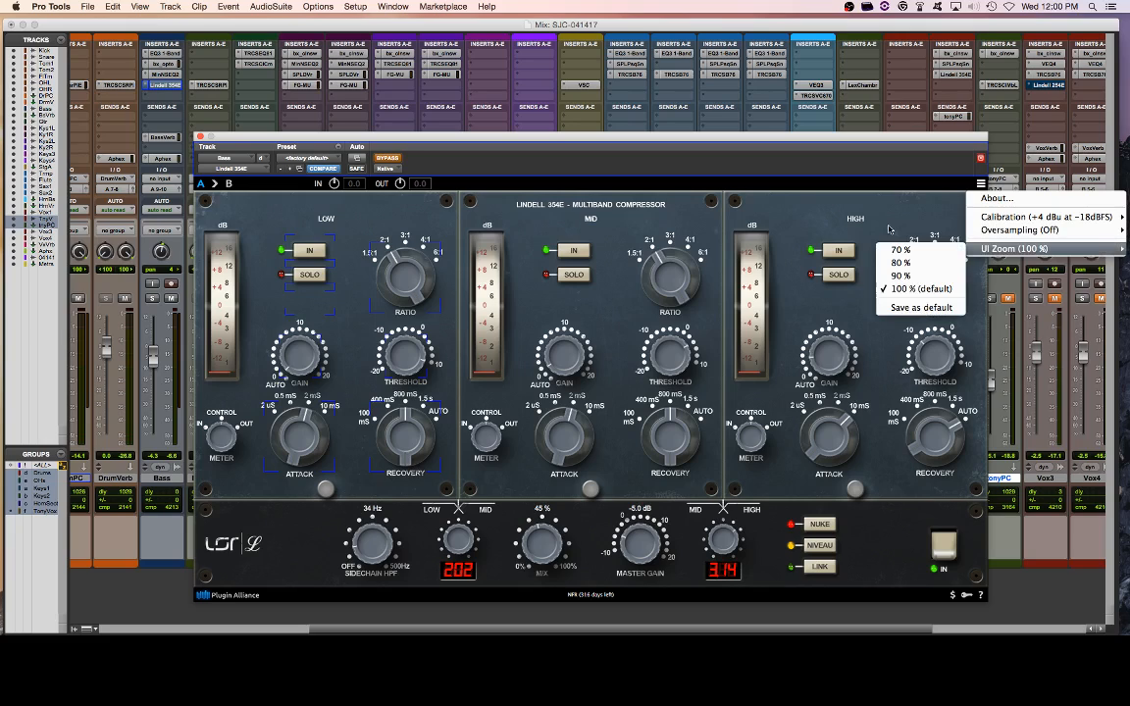
{"action": "left_click", "coordinate": [773, 211]}
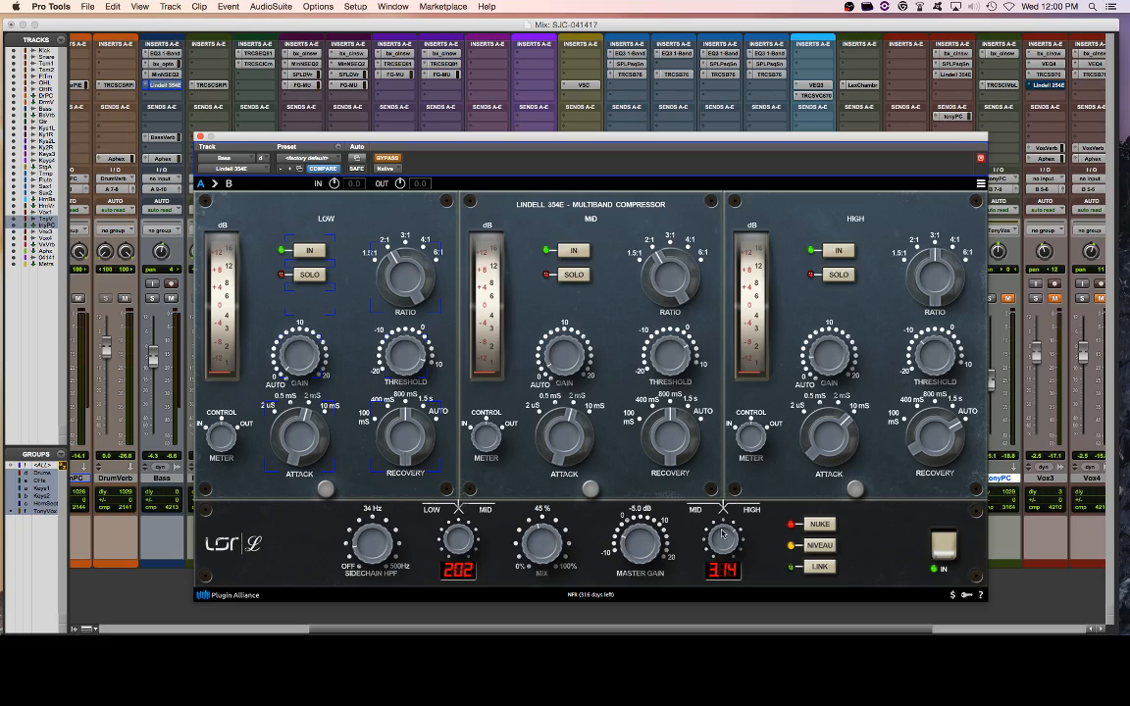
{"action": "scroll", "coordinate": [722, 535], "scroll_direction": "down", "scroll_amount": 2}
{"action": "scroll", "coordinate": [722, 535], "scroll_direction": "up", "scroll_amount": 1}
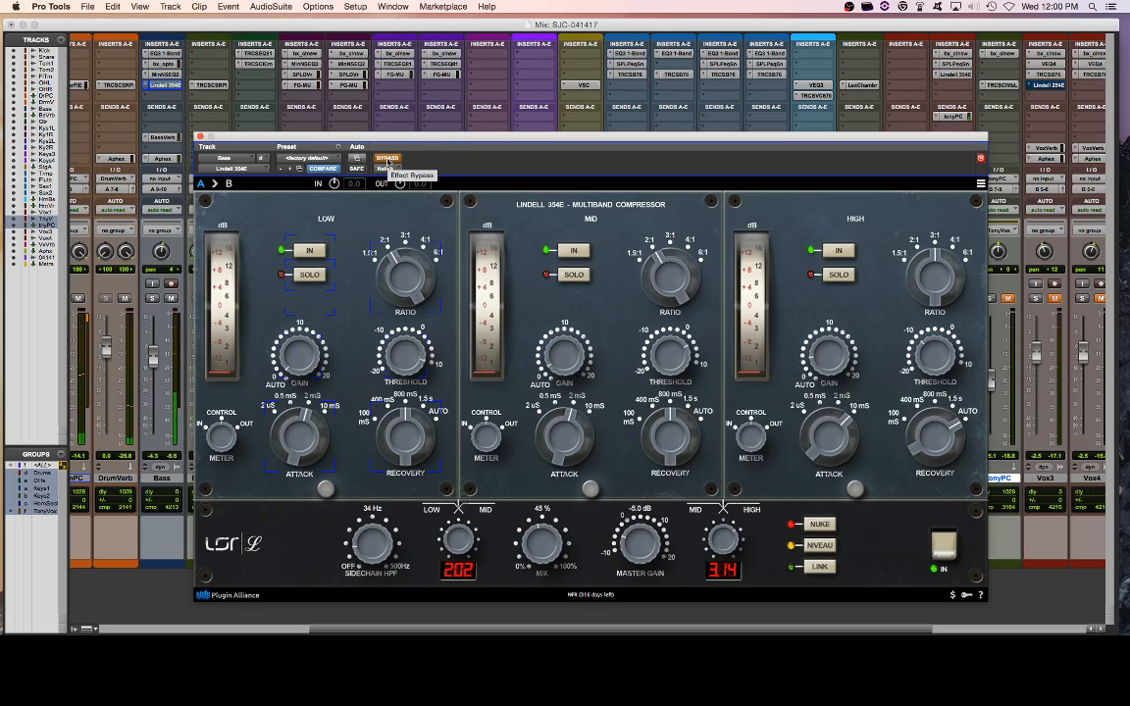
Step: Compare the Bass track with and without the Lindell 354E during playback, leaving the compressor active
{"action": "left_click", "coordinate": [388, 159]}
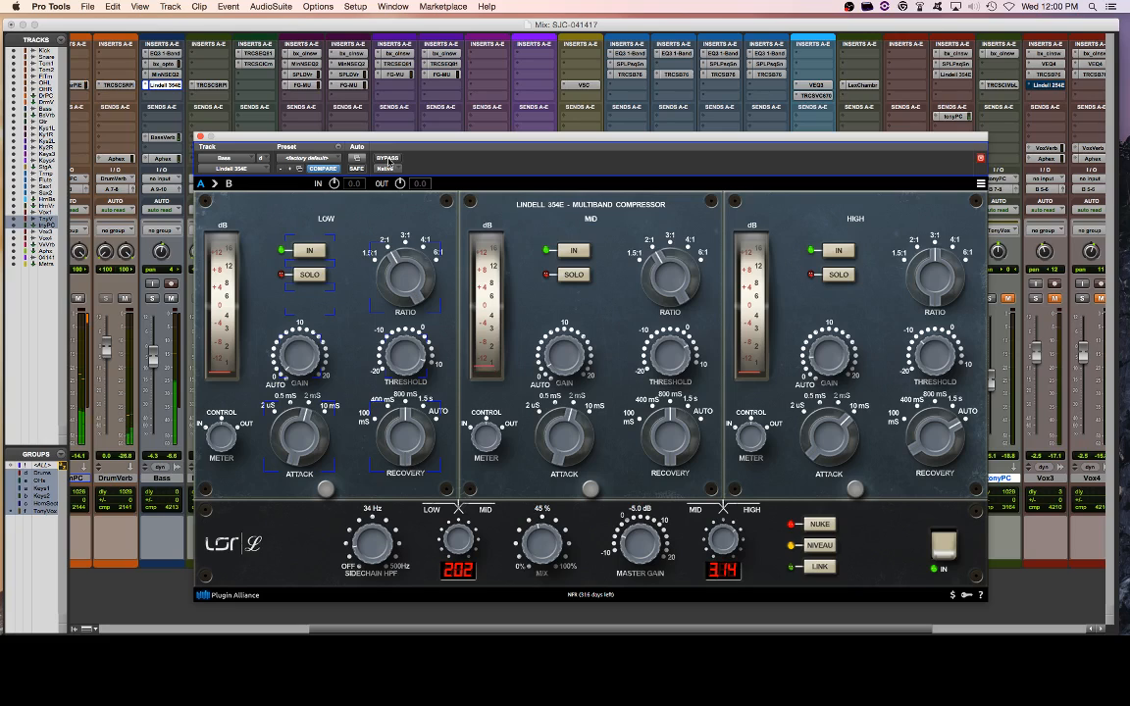
{"action": "left_click", "coordinate": [388, 158]}
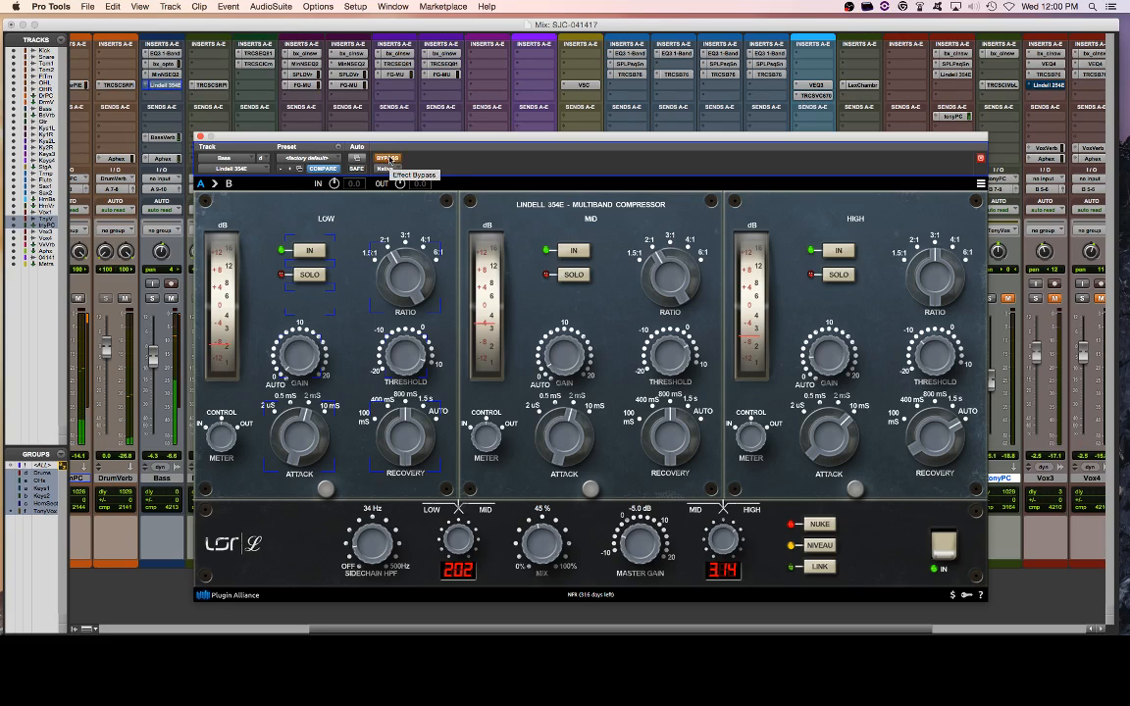
{"action": "left_click", "coordinate": [388, 159]}
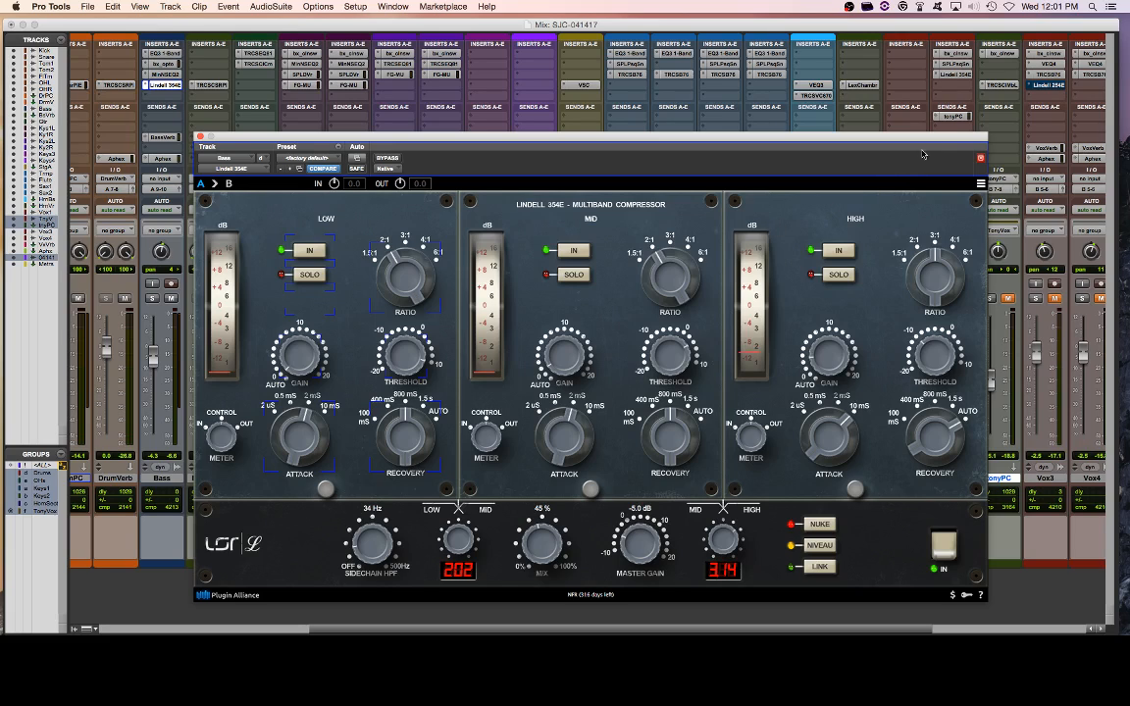
Step: Open the Lindell 354E on the TonyVox track and move its window clear of the vocal channel strips
{"action": "left_click", "coordinate": [947, 76]}
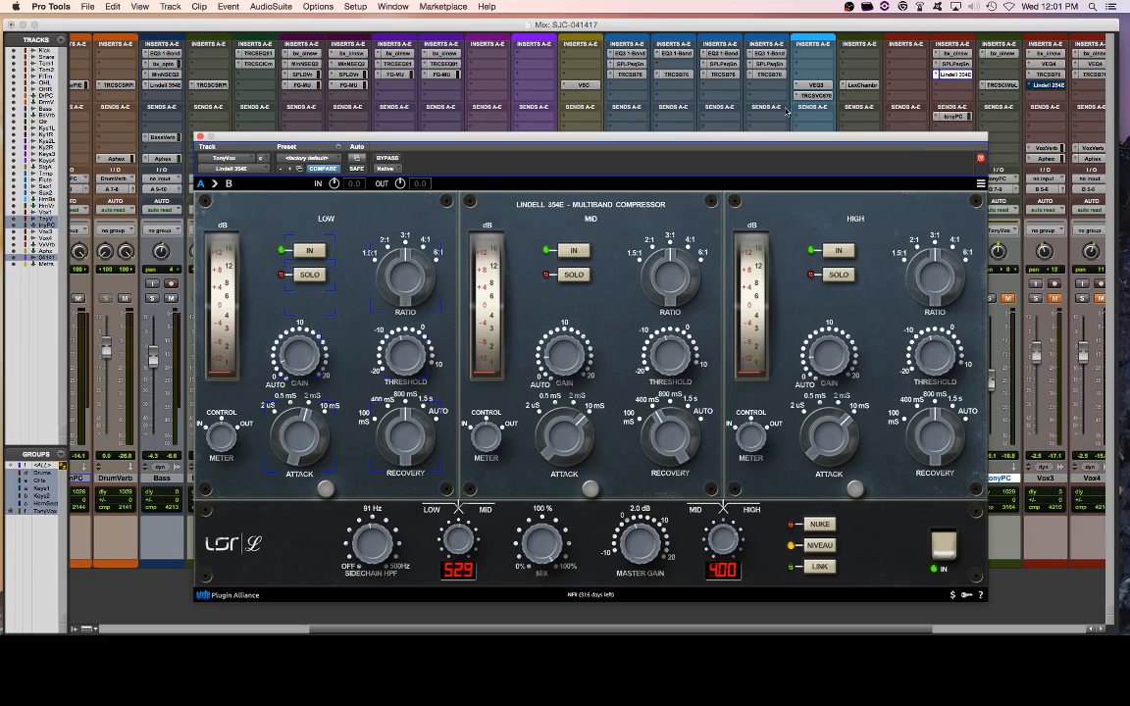
{"action": "left_click_drag", "start_coordinate": [806, 142], "coordinate": [714, 98]}
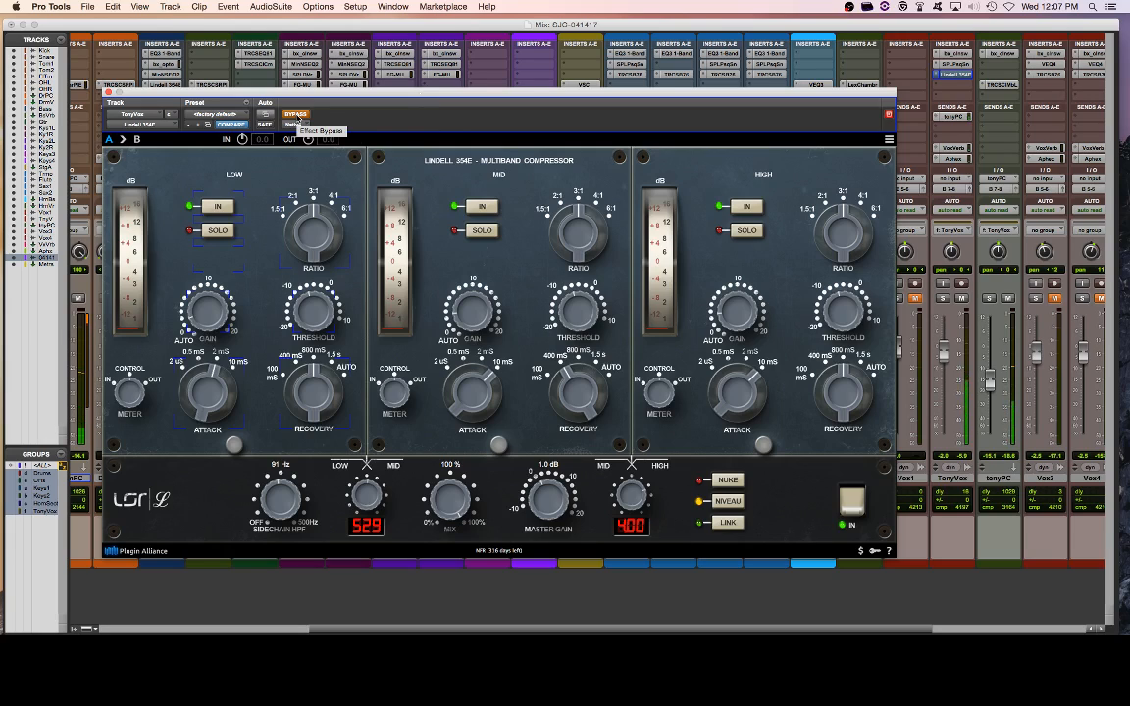
Step: Switch the TonyVox compressor's bypass on and off repeatedly during playback to compare the vocal, leaving the compressor active
{"action": "left_click", "coordinate": [296, 114]}
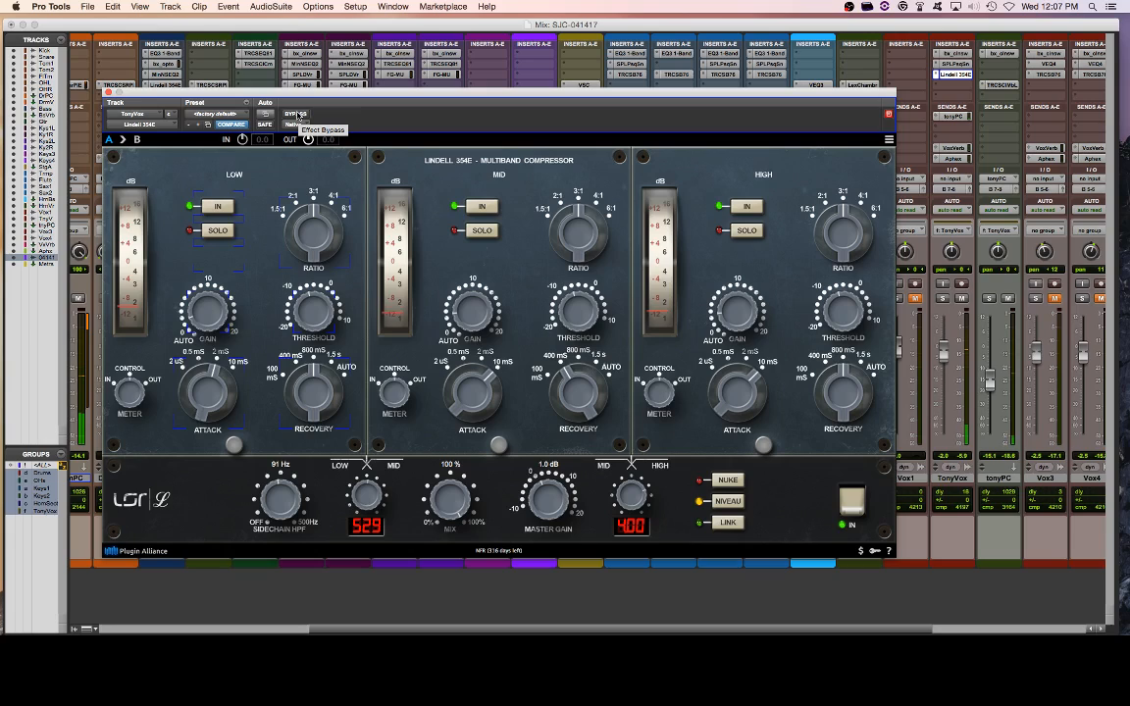
{"action": "left_click", "coordinate": [296, 115]}
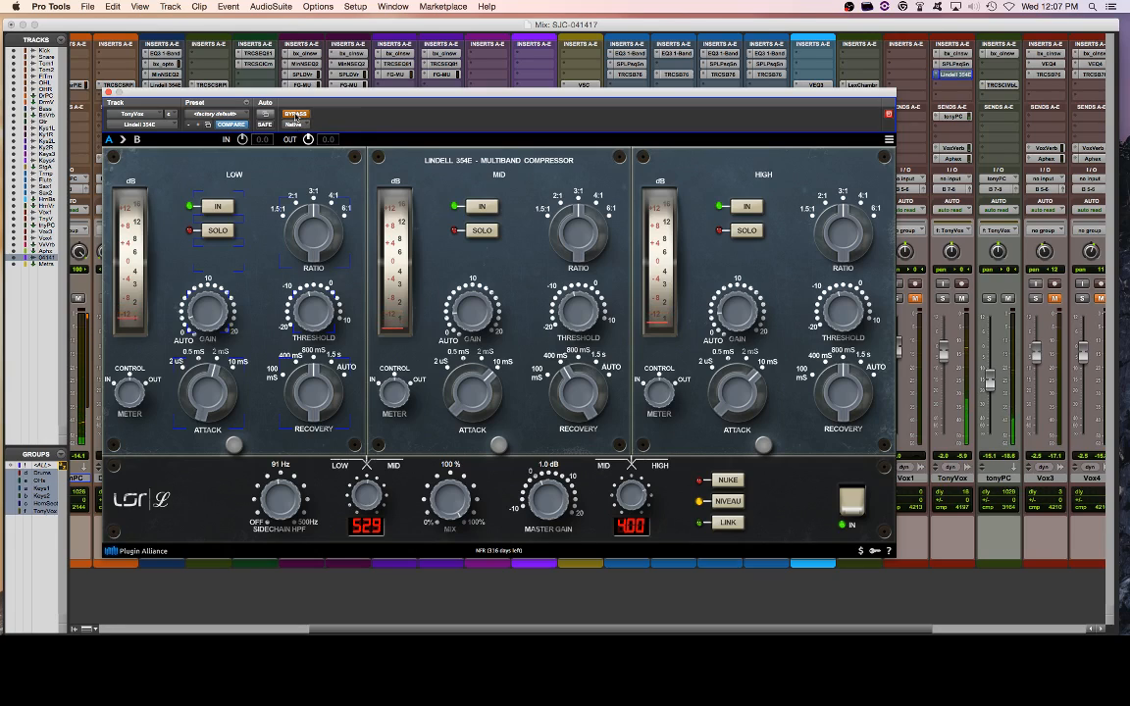
{"action": "left_click", "coordinate": [296, 115]}
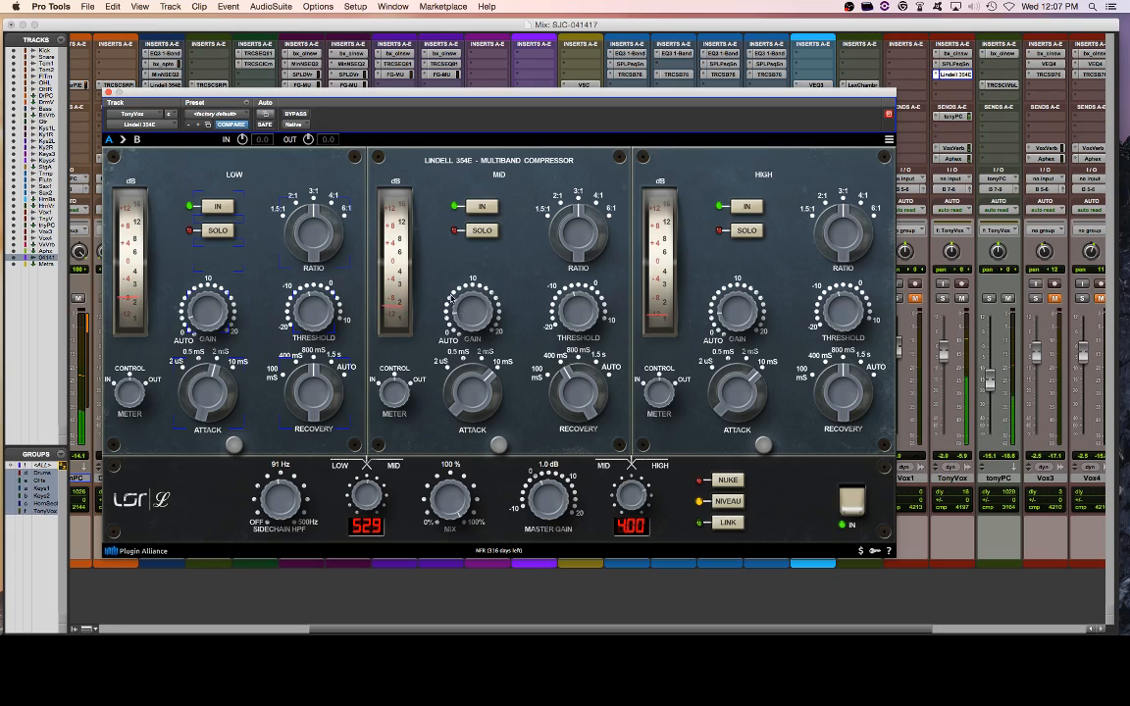
{"action": "left_click", "coordinate": [296, 115]}
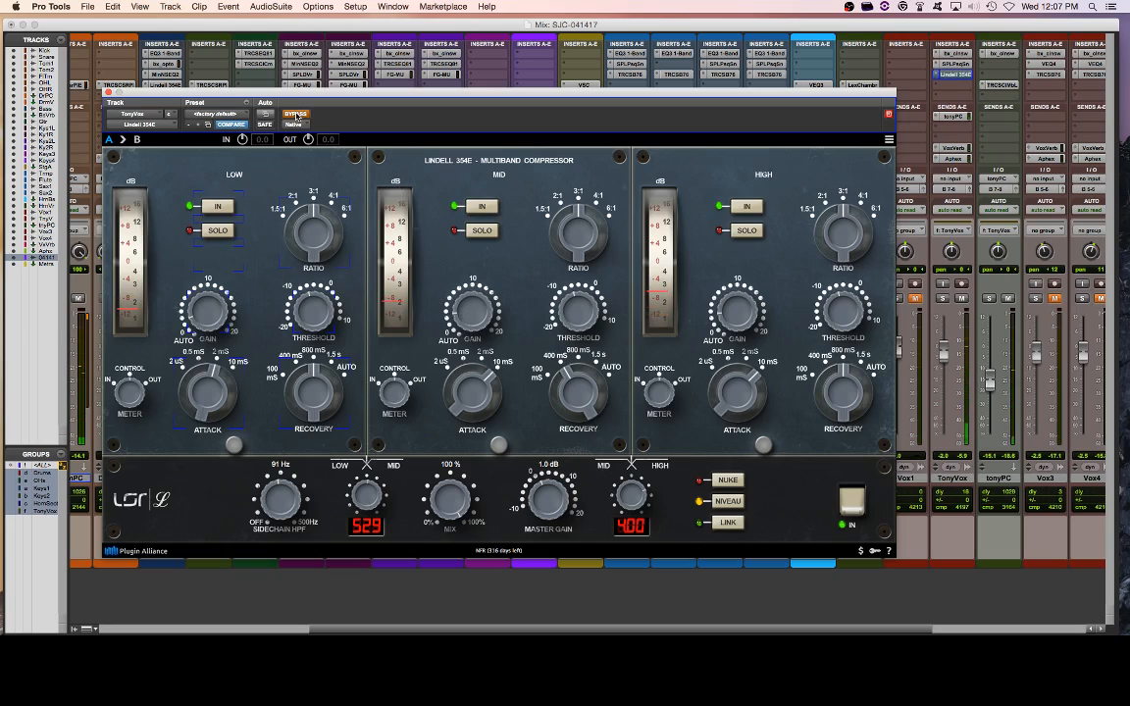
{"action": "left_click", "coordinate": [296, 115]}
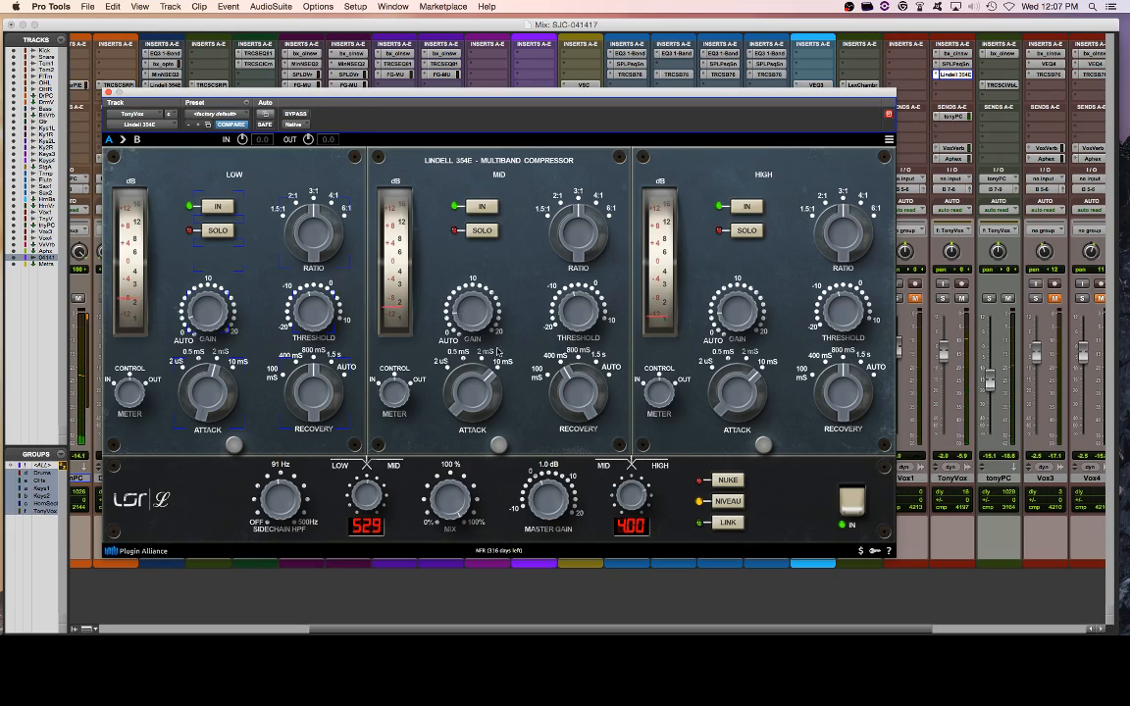
{"action": "left_click", "coordinate": [295, 115]}
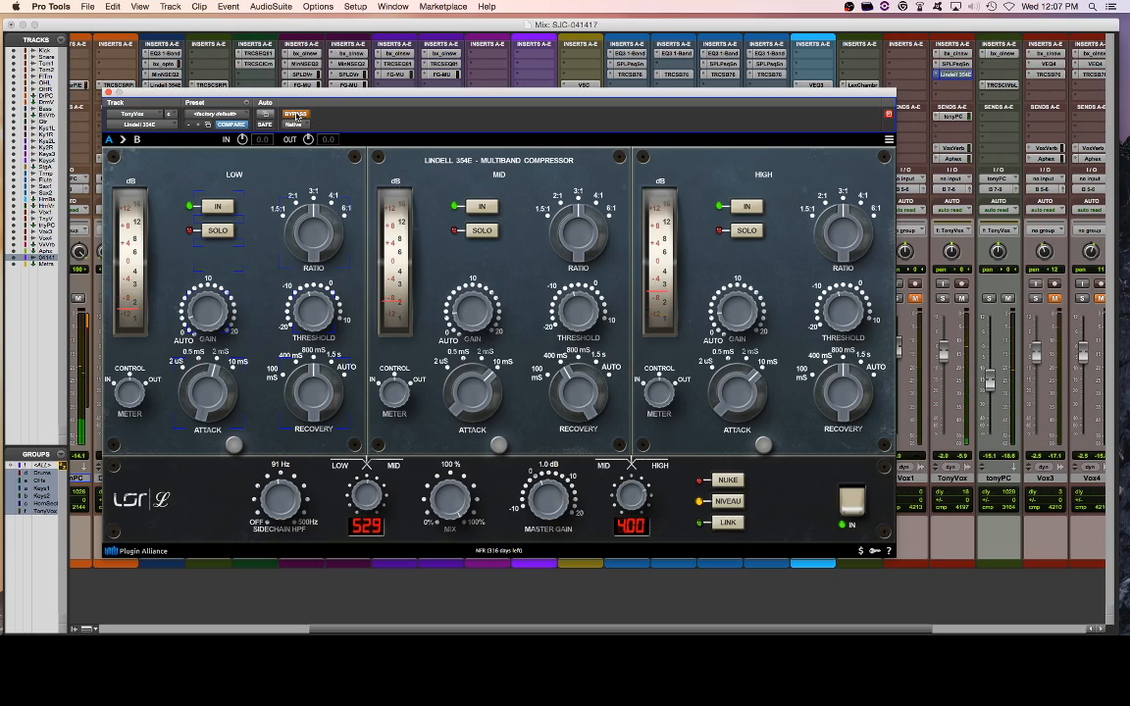
{"action": "left_click", "coordinate": [296, 114]}
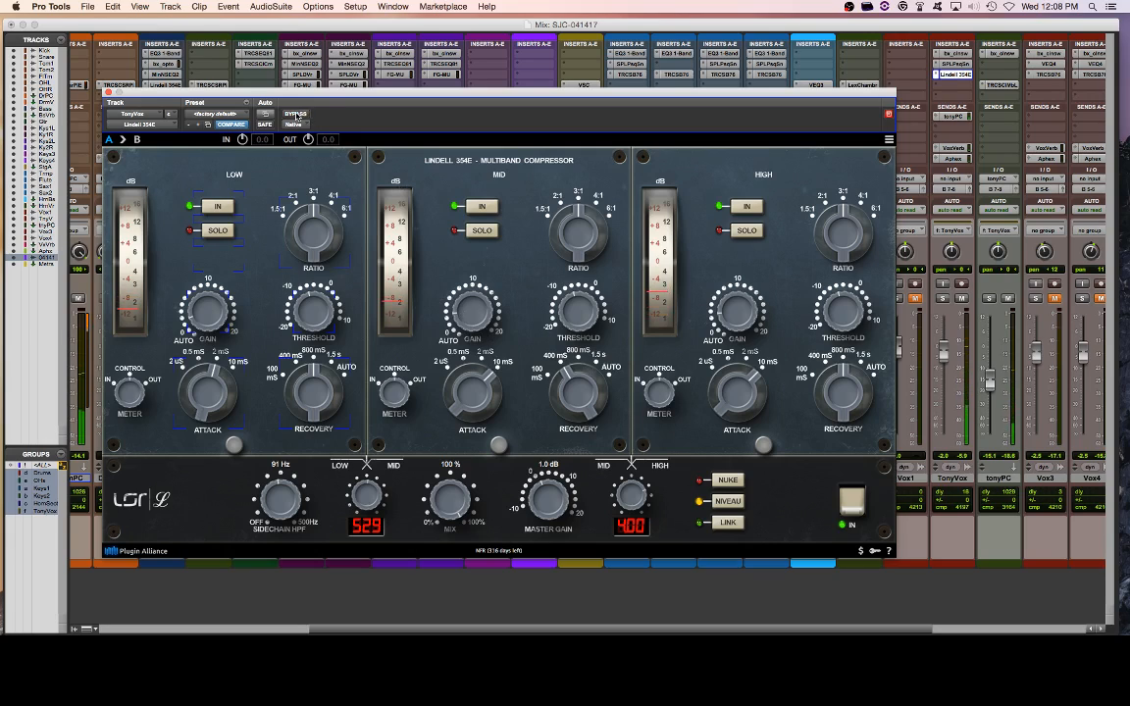